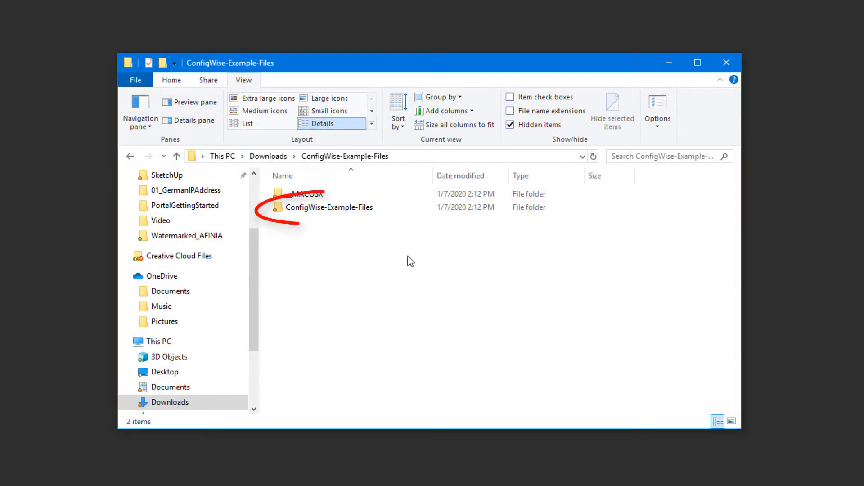
Browse the ConfigWise-Example-Files folder, checking the Android model, the Apple USDZ model and the Thumbnail image.
click(363, 207)
key(Return)
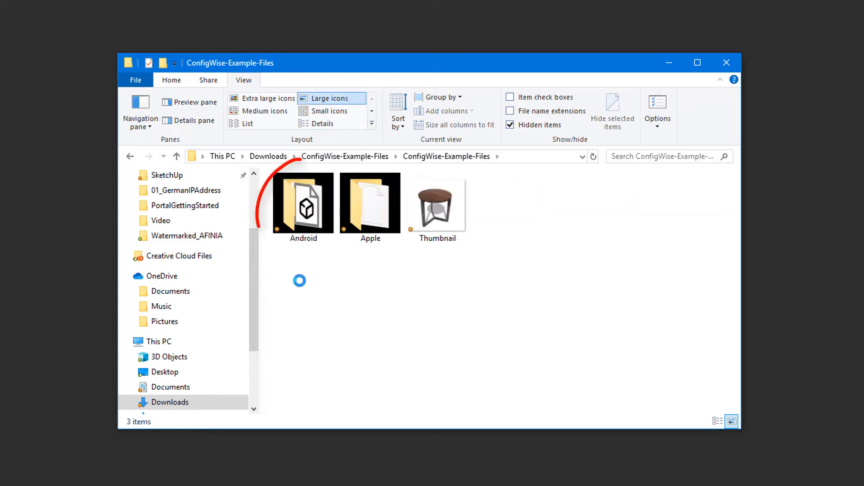
click(304, 216)
key(Return)
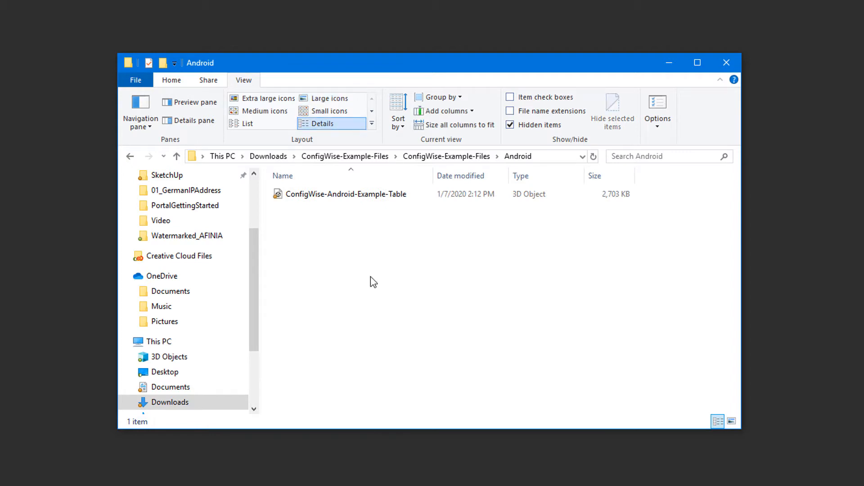
click(460, 156)
double_click(373, 209)
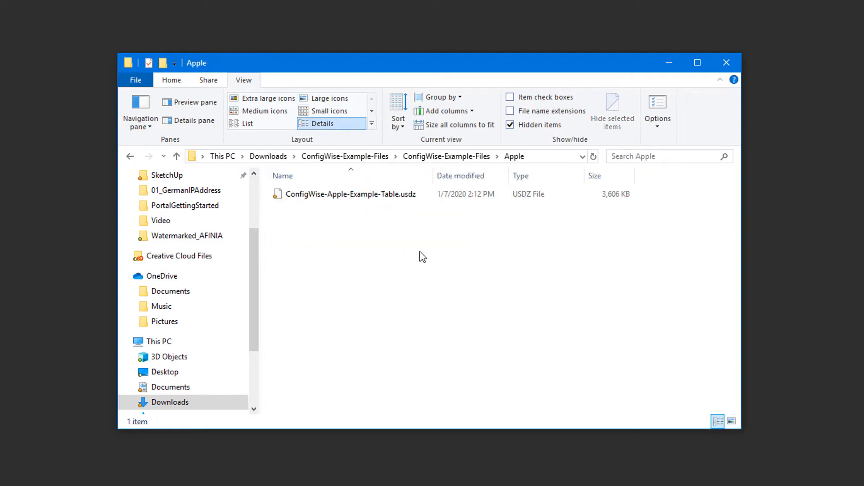
click(438, 157)
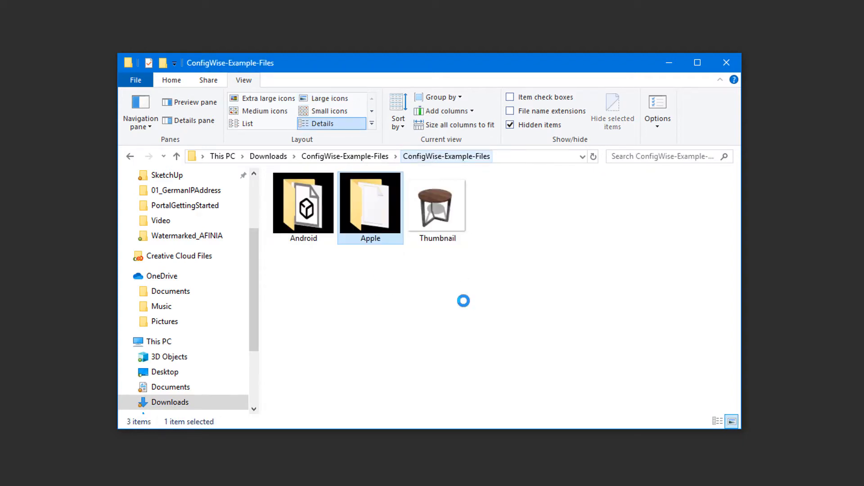
click(455, 220)
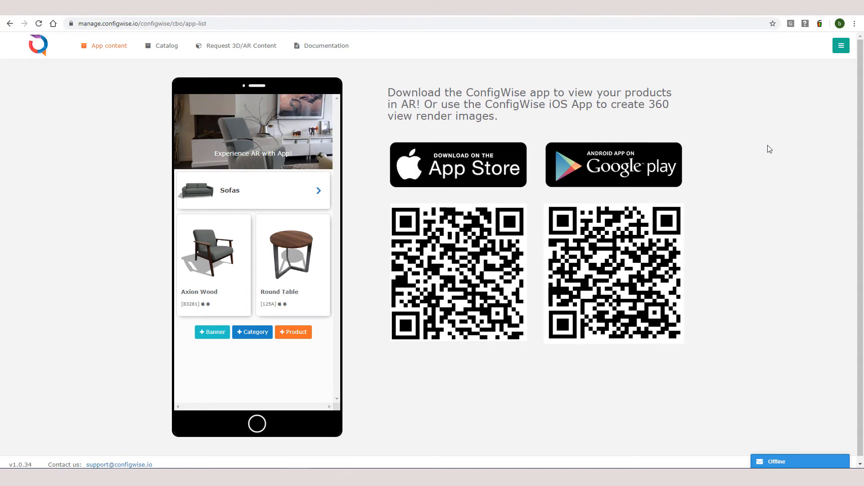
Review the company's user list and roles in the ConfigWise portal, and view the user registration form without registering anyone.
click(841, 47)
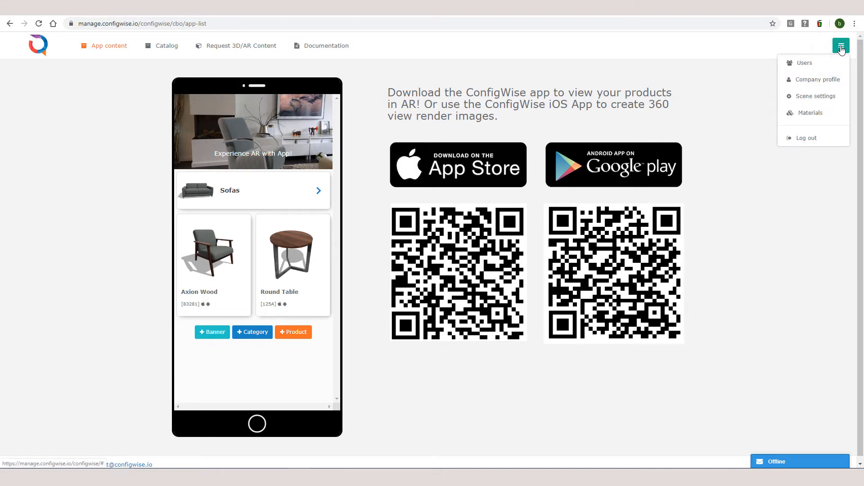
click(805, 63)
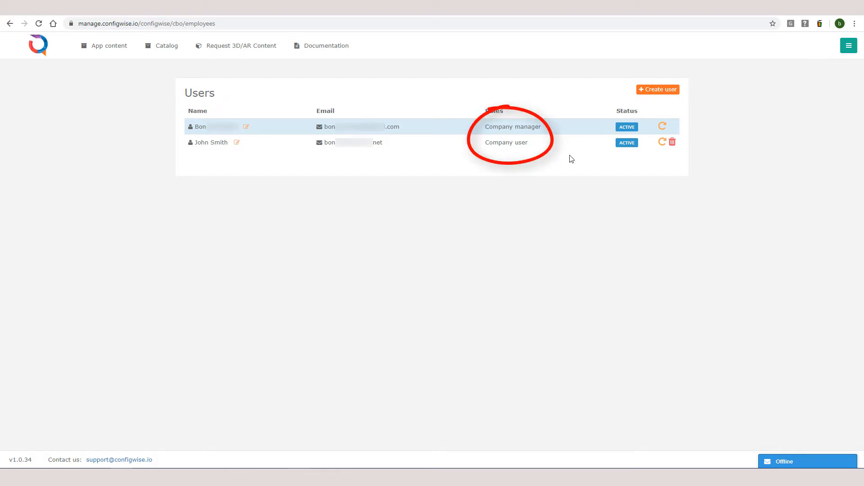
click(526, 149)
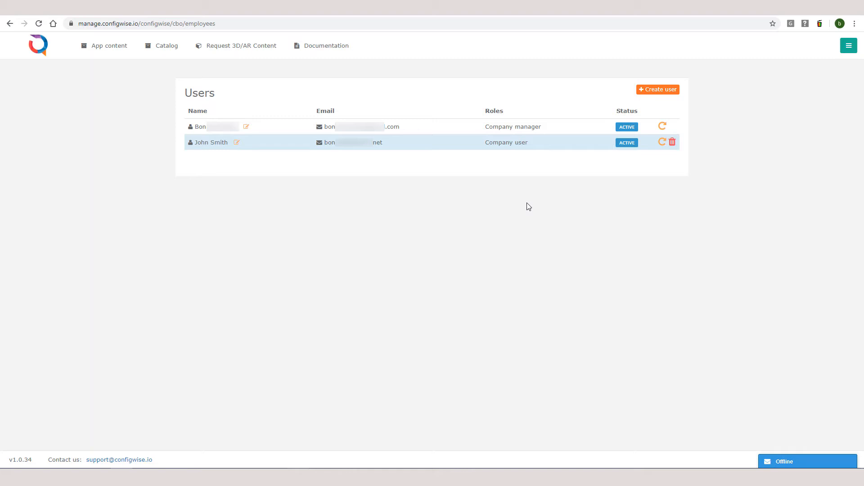
click(660, 92)
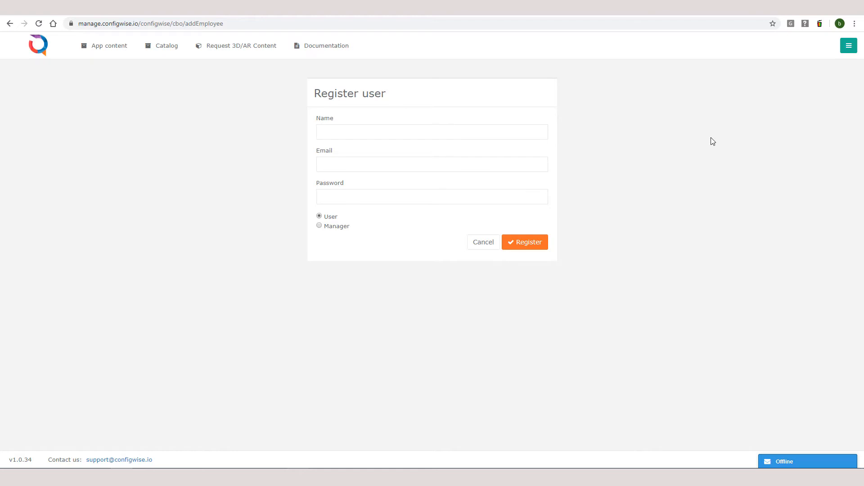
click(484, 242)
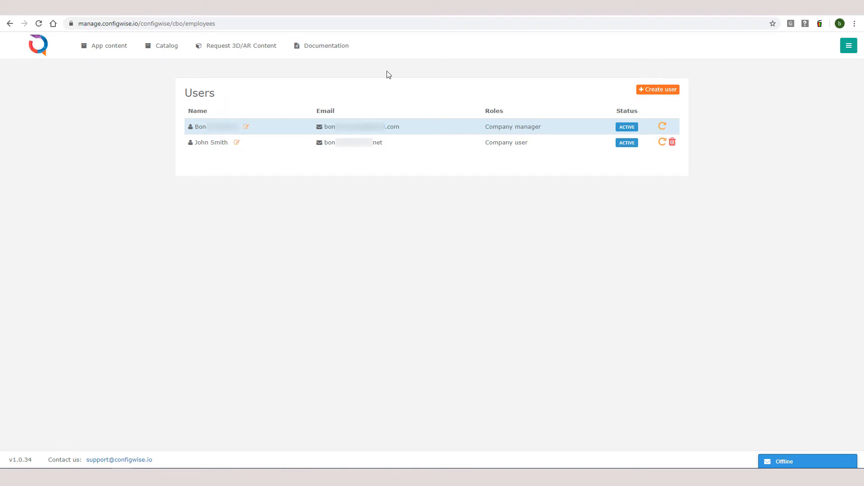
Add a new product to the catalog with the name Round Table and the product number 125A.
click(167, 47)
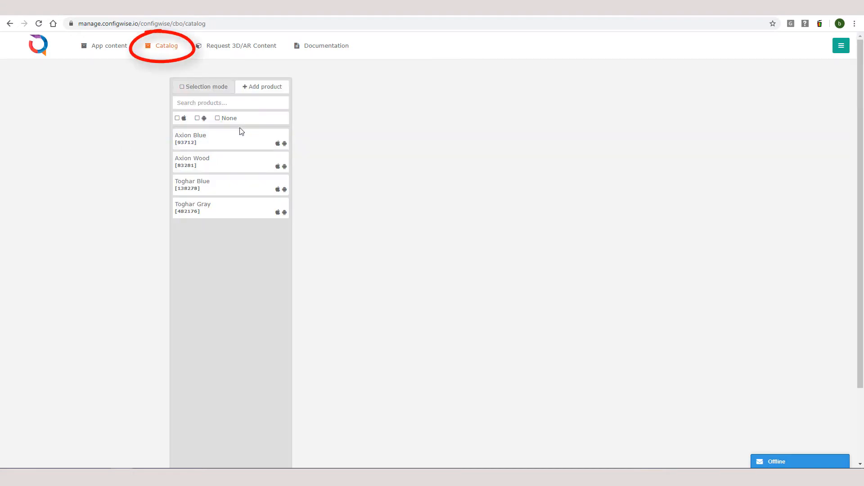
click(264, 87)
drag(370, 272, 298, 270)
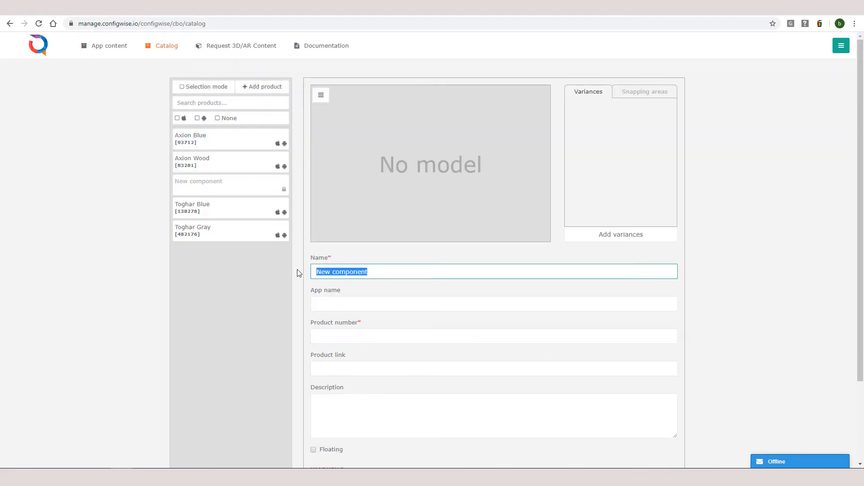
text(Round Table)
click(318, 335)
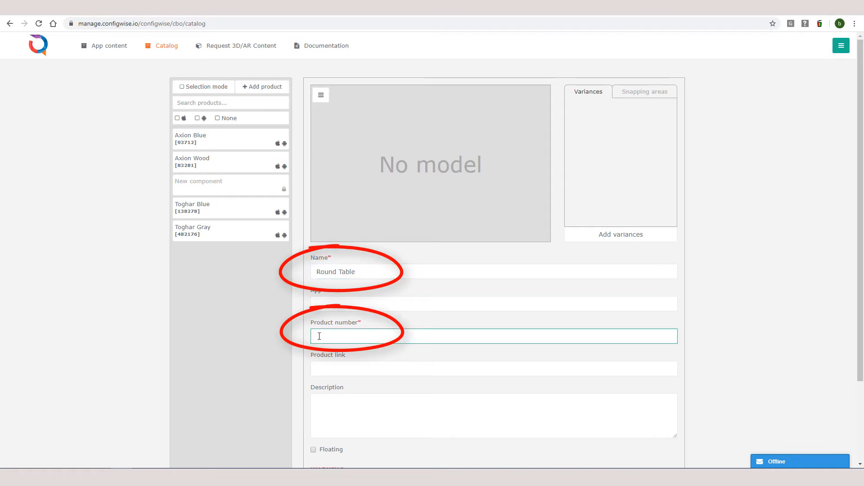
text(125A)
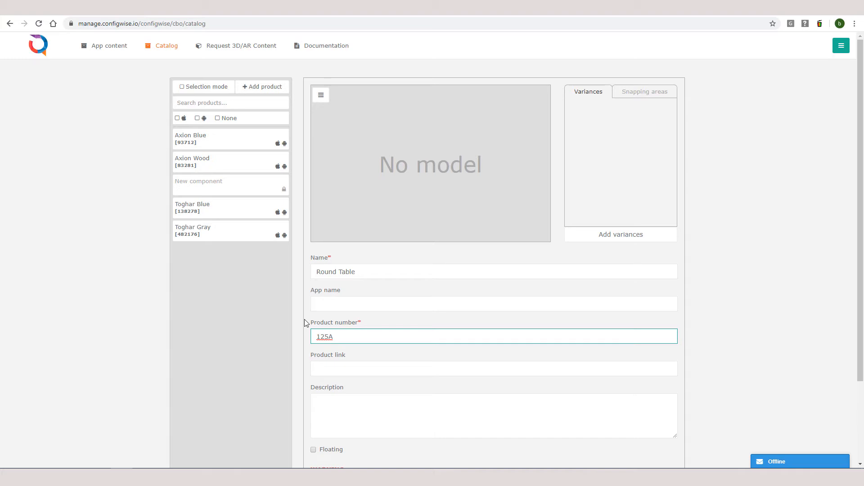
Upload the Thumbnail PNG from the ConfigWise-Example-Files folder as the Round Table's thumbnail.
click(323, 99)
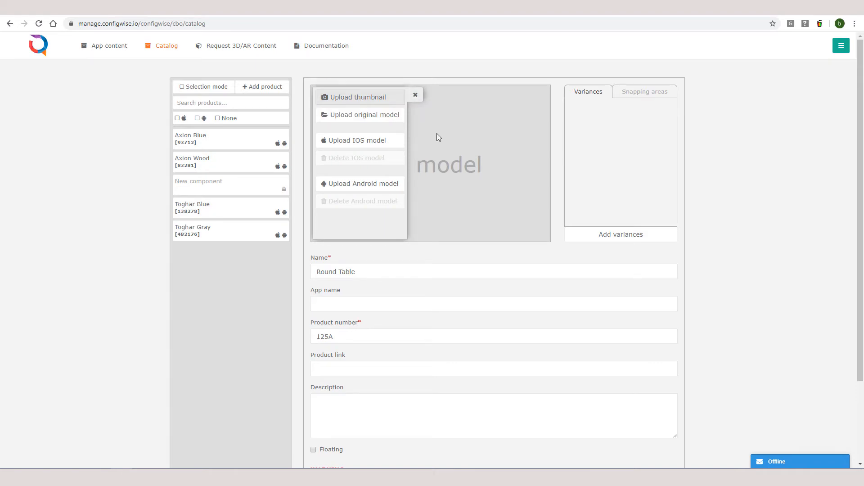
click(358, 97)
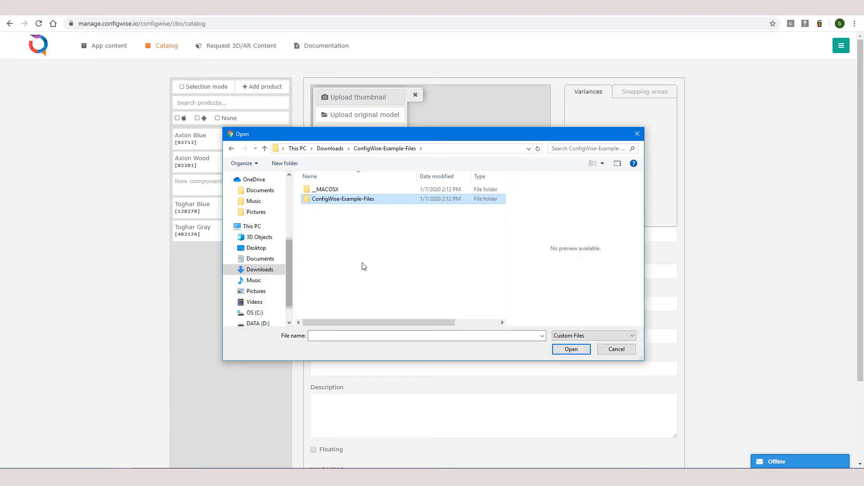
double_click(358, 200)
click(331, 209)
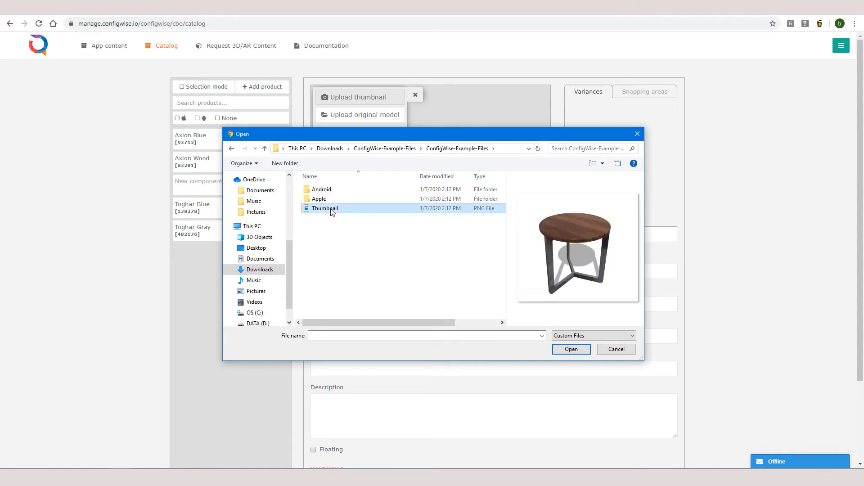
click(571, 350)
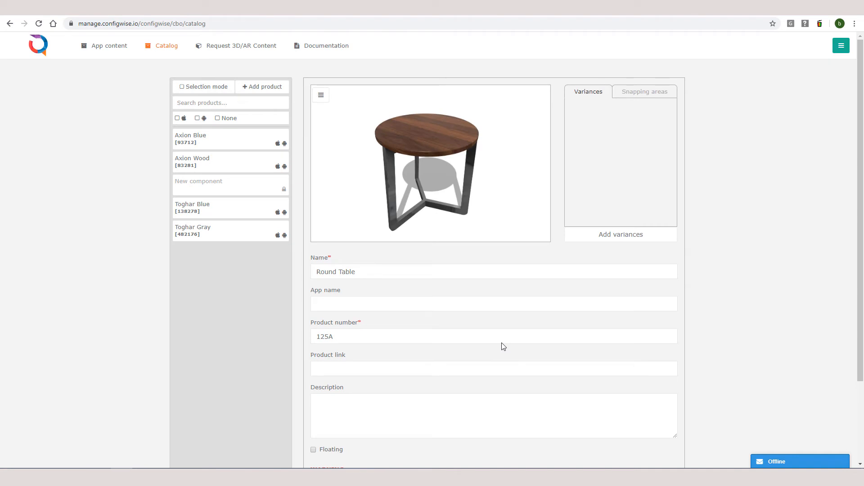
Upload ConfigWise-Apple-Example-Table.usdz from the Apple folder as the Round Table's iOS model.
click(321, 95)
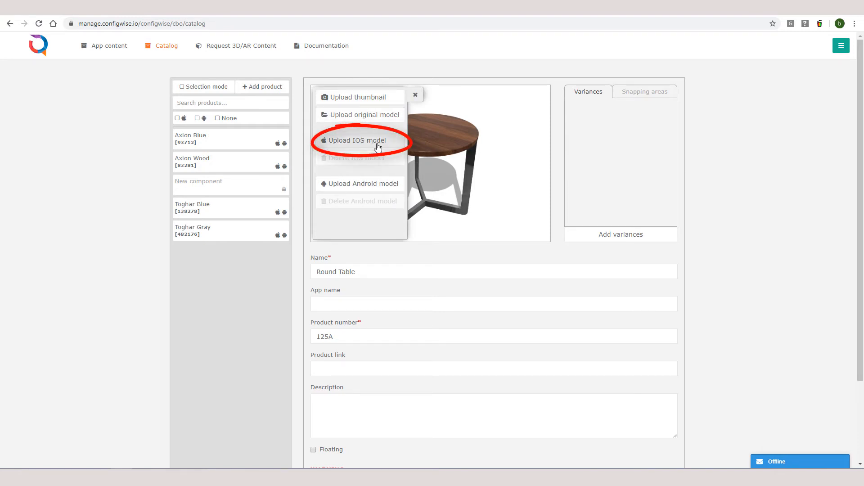
click(377, 148)
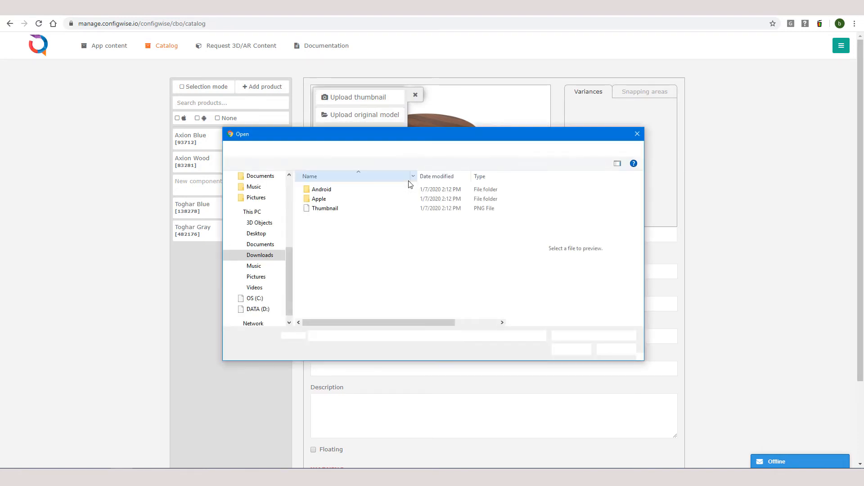
double_click(345, 199)
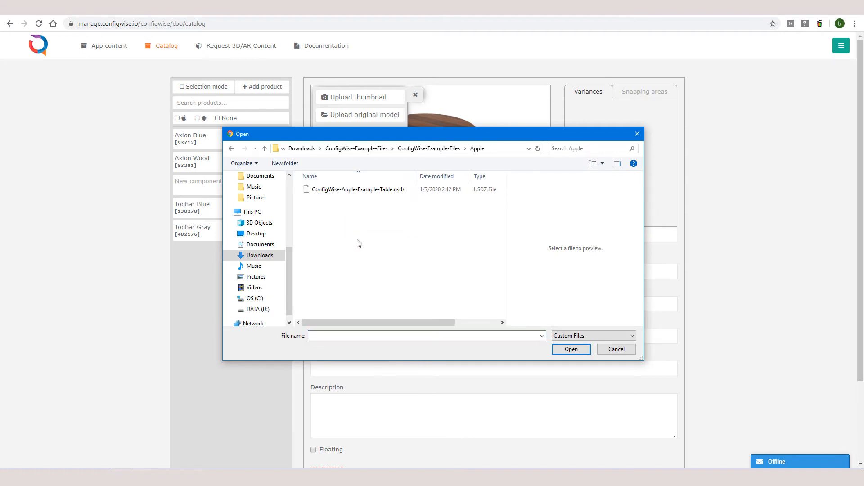
click(359, 192)
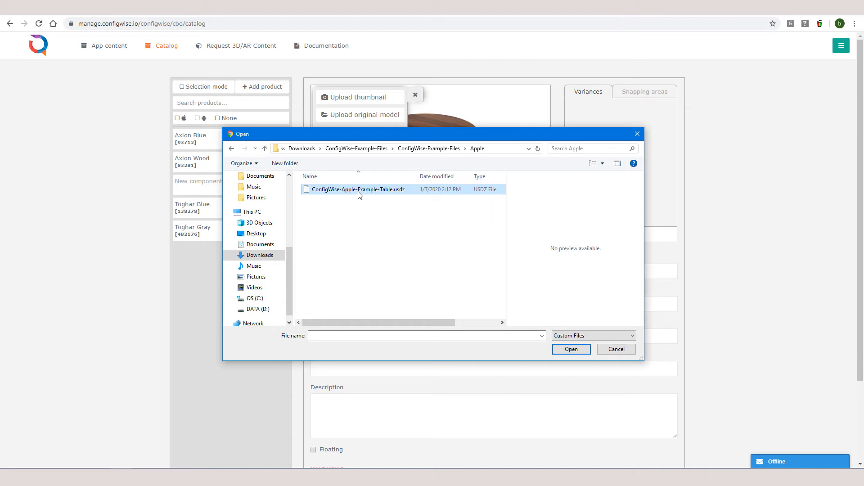
click(359, 190)
click(560, 351)
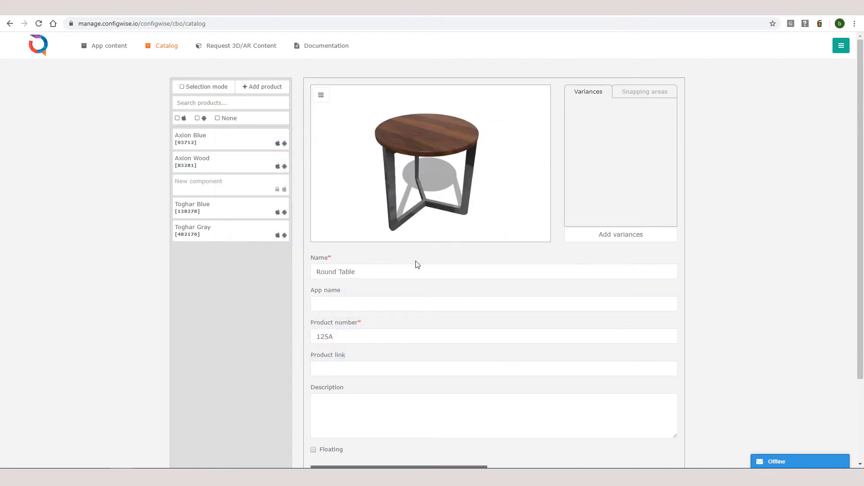
Upload ConfigWise-Android-Example-Table from the Android folder as the product's Android model and save the product.
click(326, 101)
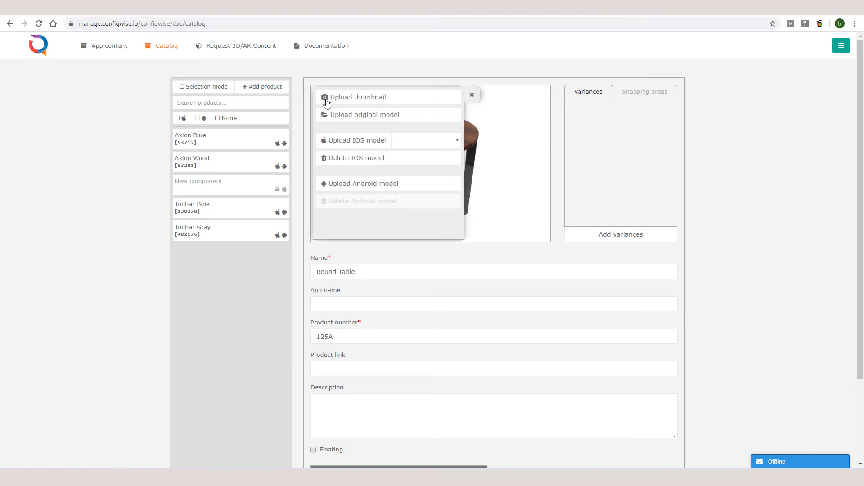
click(372, 188)
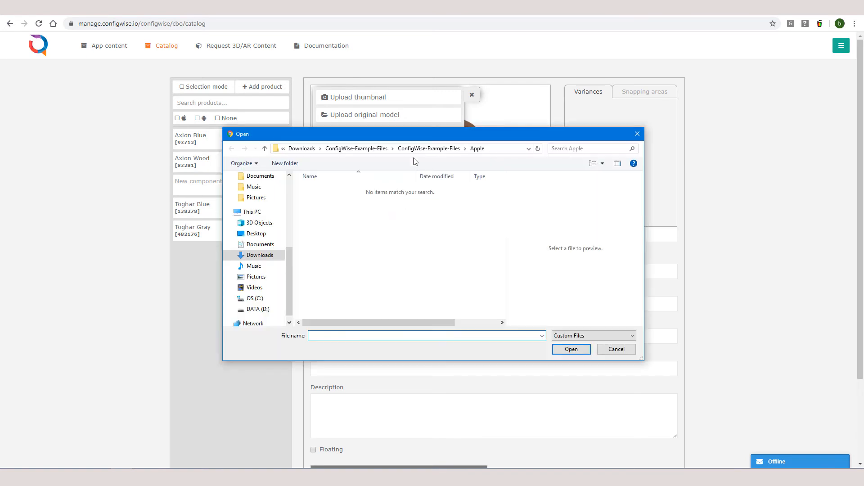
click(412, 148)
click(351, 189)
double_click(351, 189)
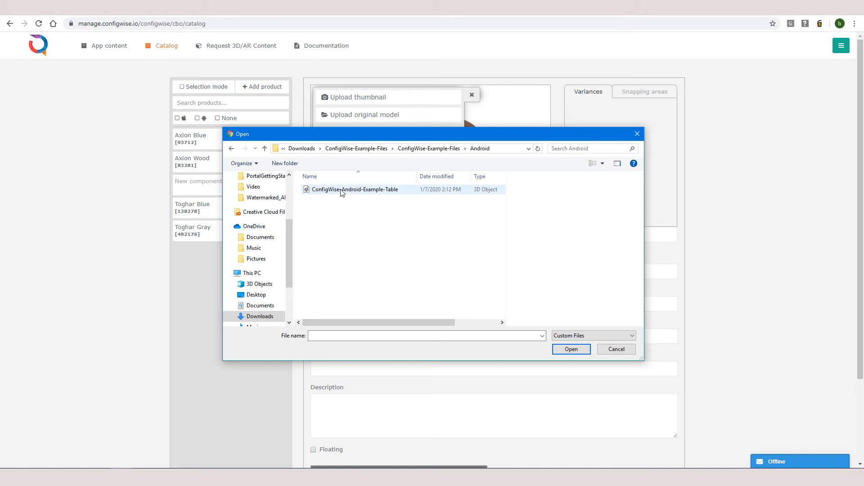
click(342, 190)
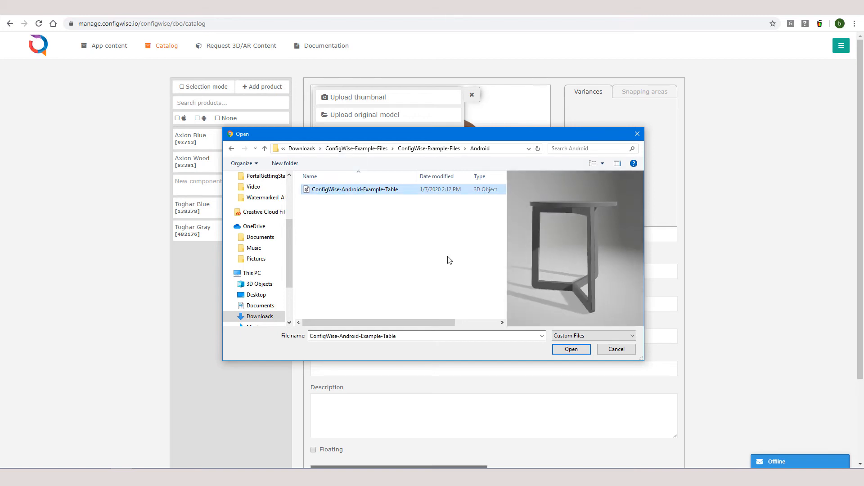
click(571, 349)
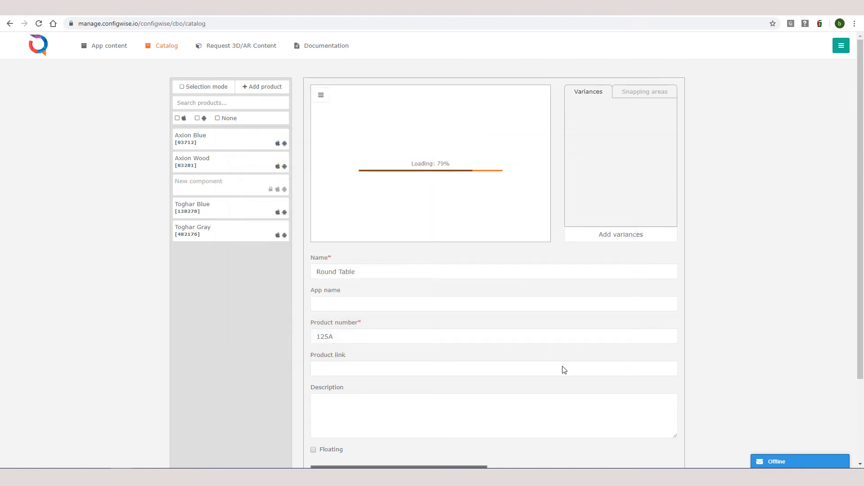
scroll(694, 329, down, 3)
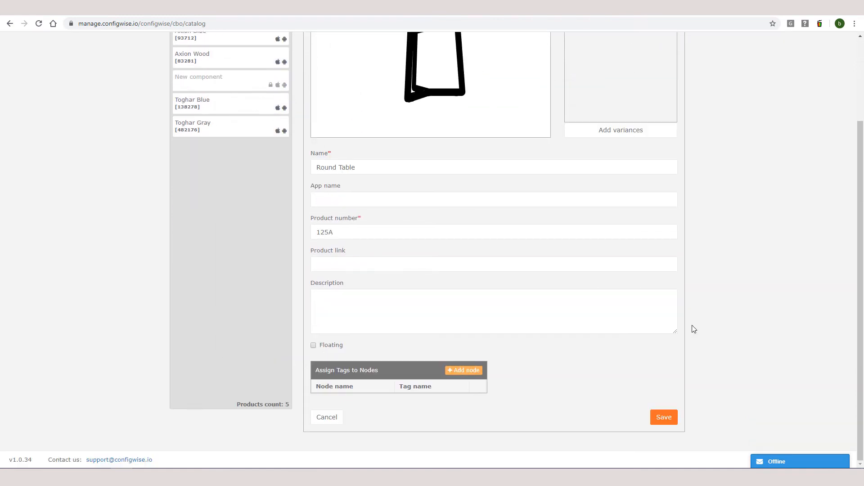
click(665, 422)
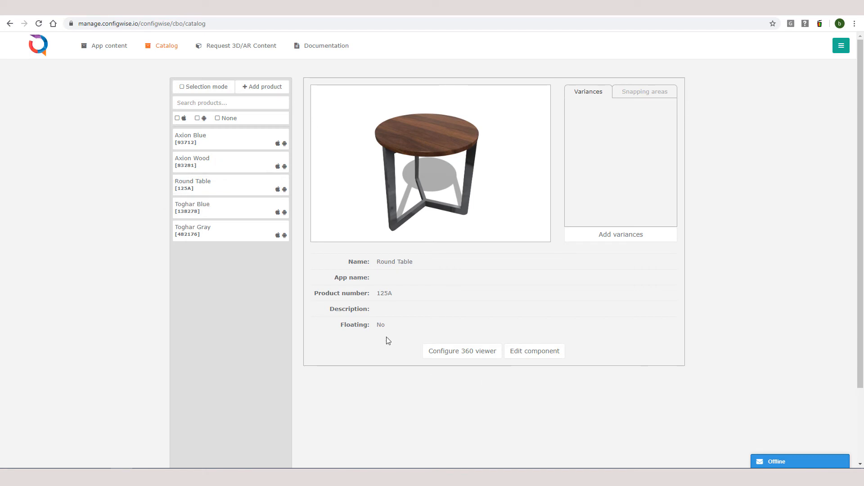
Add the Round Table from the company catalog to the app content's main page.
click(117, 54)
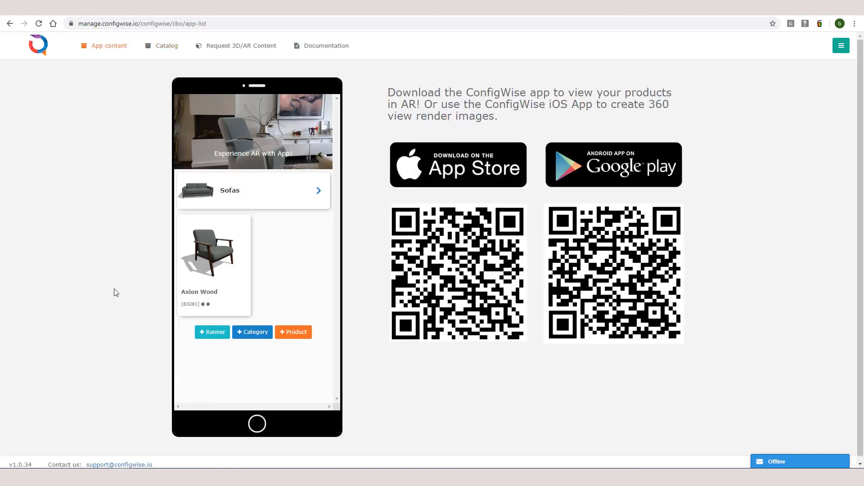
click(295, 332)
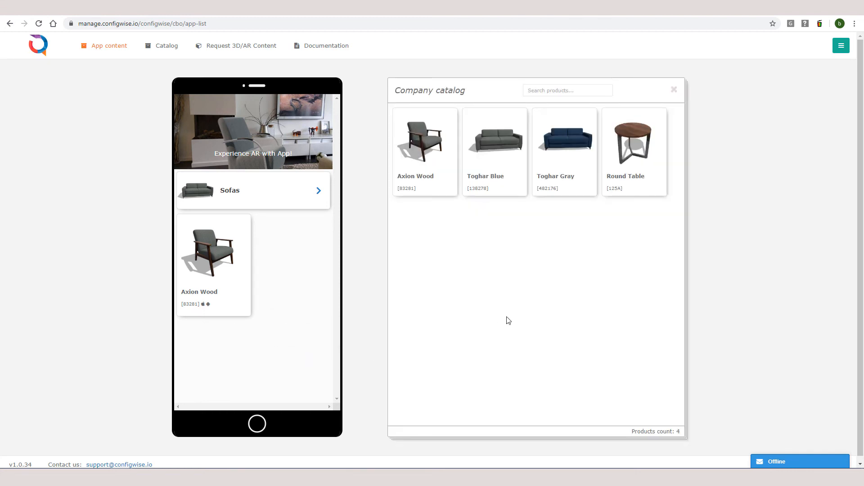
click(632, 148)
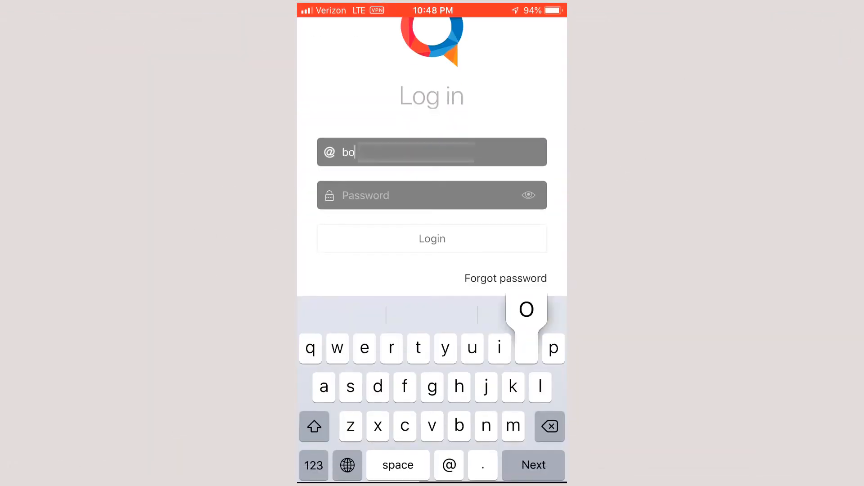
Log in to the ConfigWise mobile app with the account e-mail and password.
text(r)
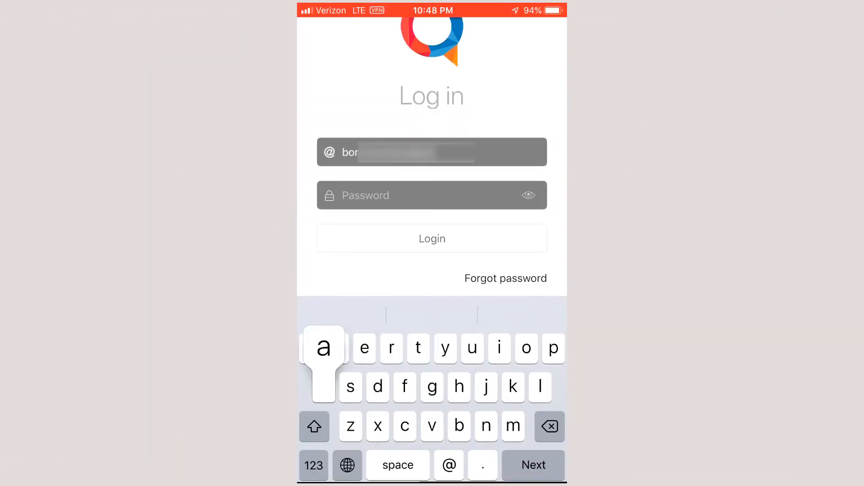
text(a)
click(365, 195)
text(•••••••••)
key(Return)
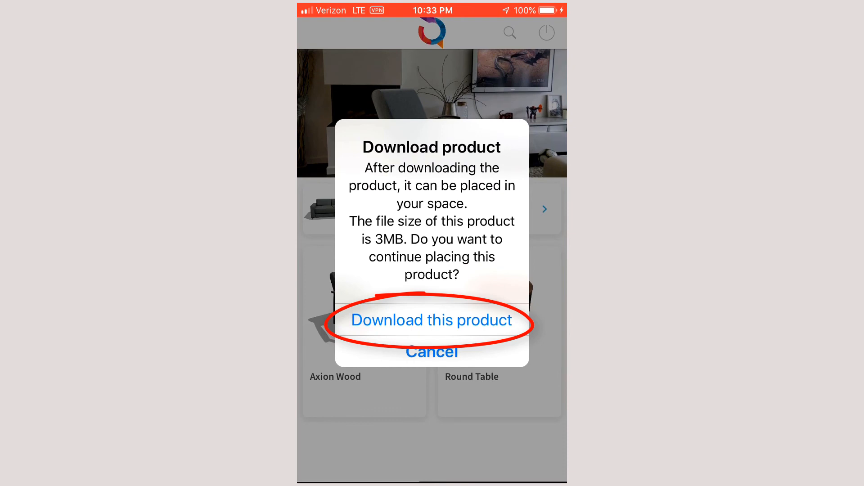
Download the Round Table product in the mobile app and start its AR view.
click(432, 320)
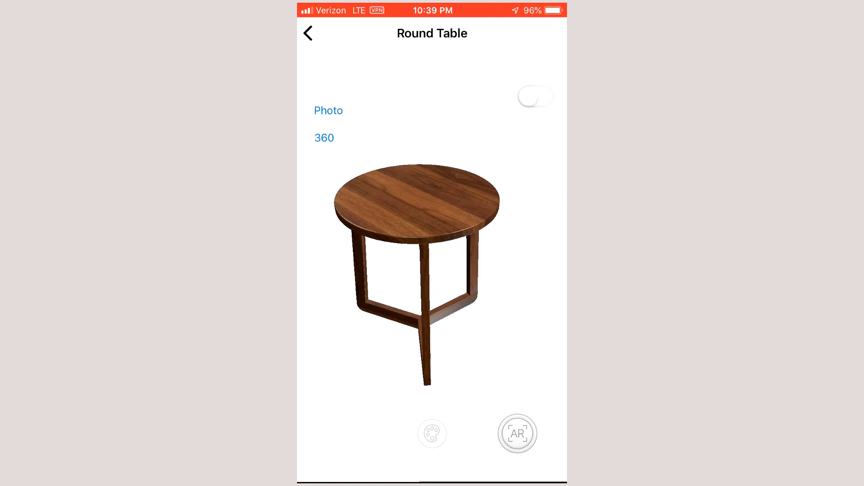
click(518, 434)
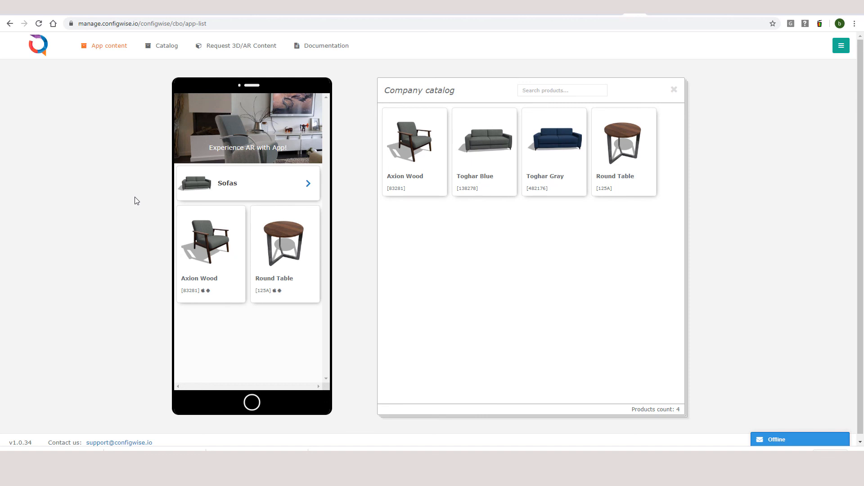
Switch back to the ConfigWise web portal and open the 3D/AR content request form.
click(236, 46)
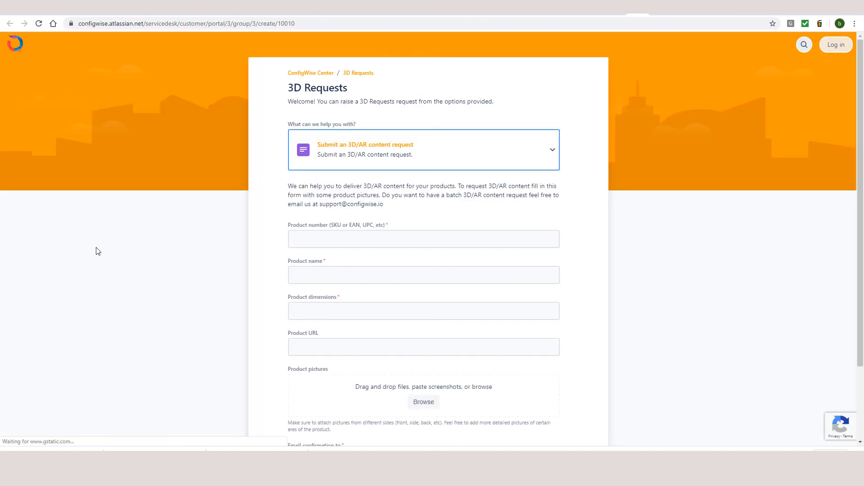